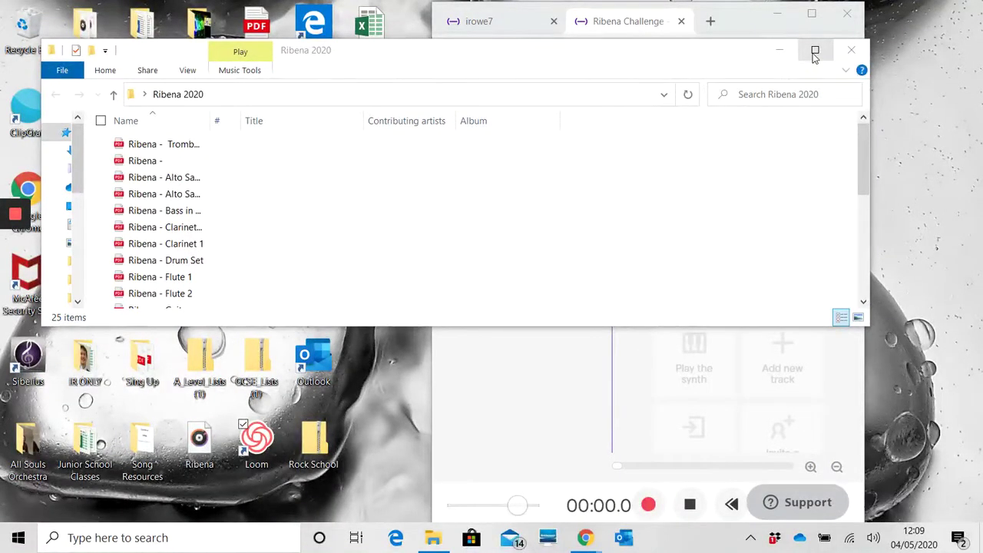
# Maximise the Ribena 2020 folder and open the 'Ribena - Trumpet 2' PDF
pyautogui.click(815, 50)
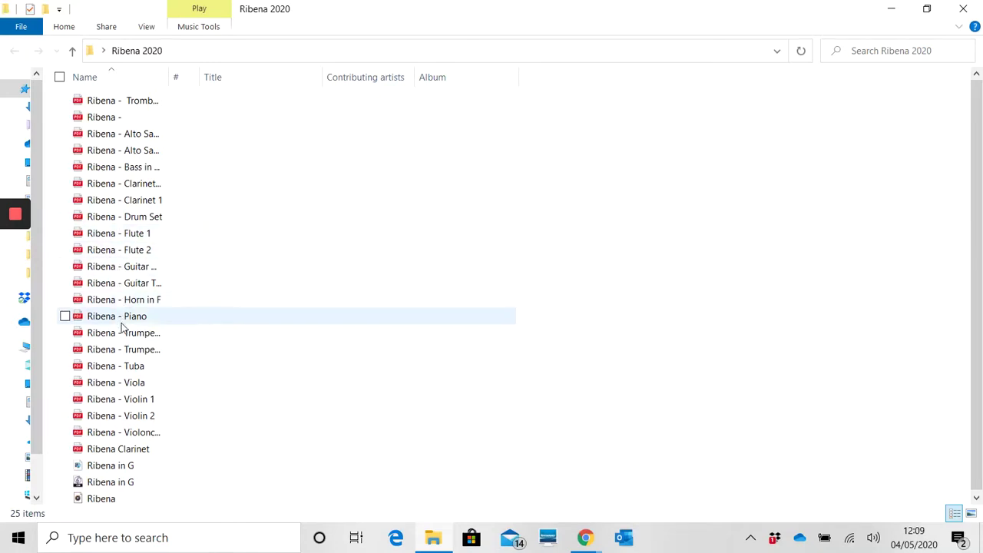
pyautogui.doubleClick(125, 350)
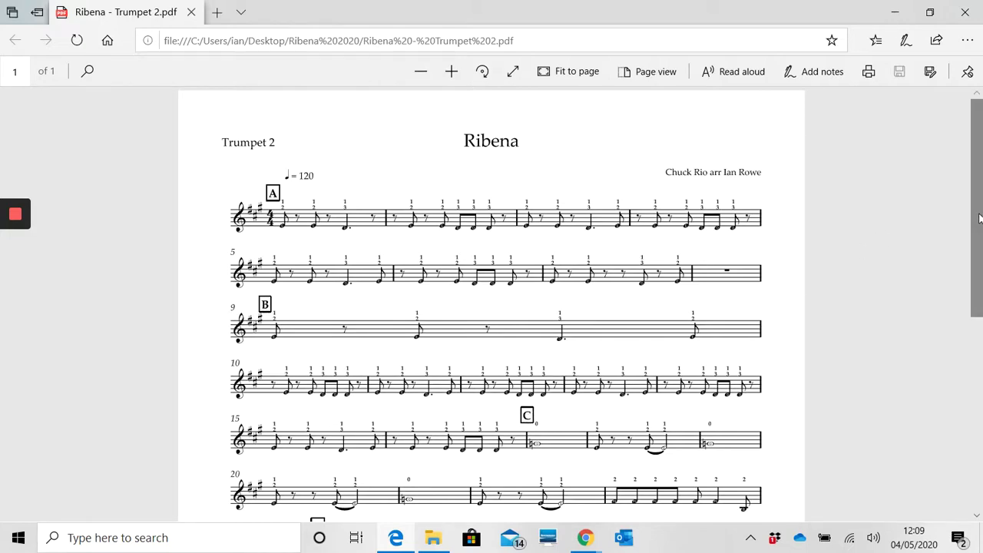
# Read the Trumpet 2 score down to the final bar, then close Edge
pyautogui.scroll(-3, 975, 200)
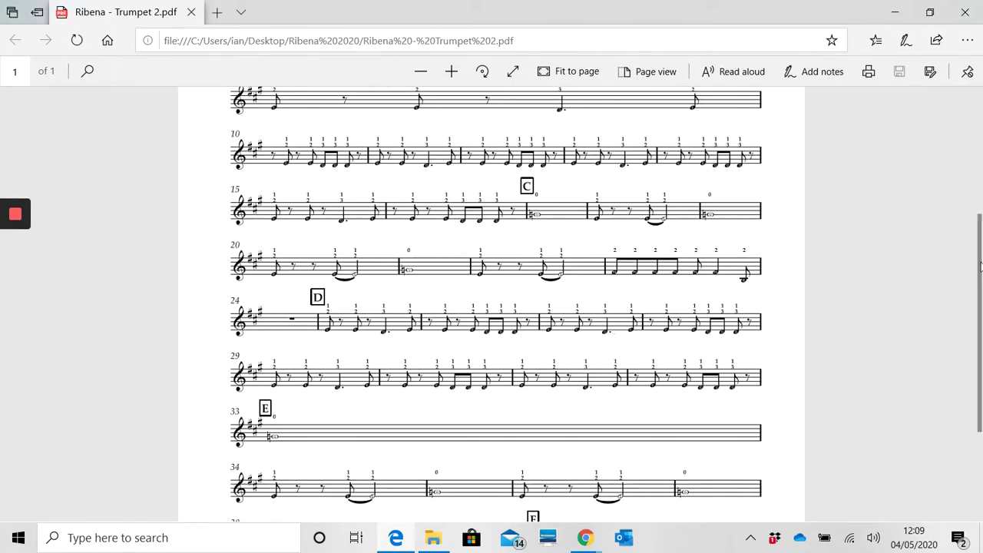
pyautogui.moveTo(980, 265); pyautogui.dragTo(980, 342)
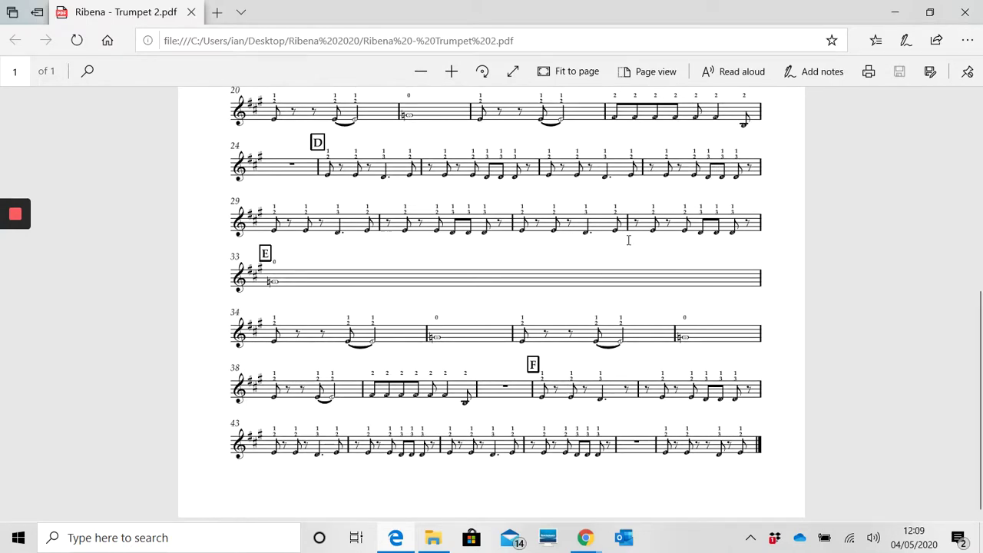
pyautogui.click(966, 15)
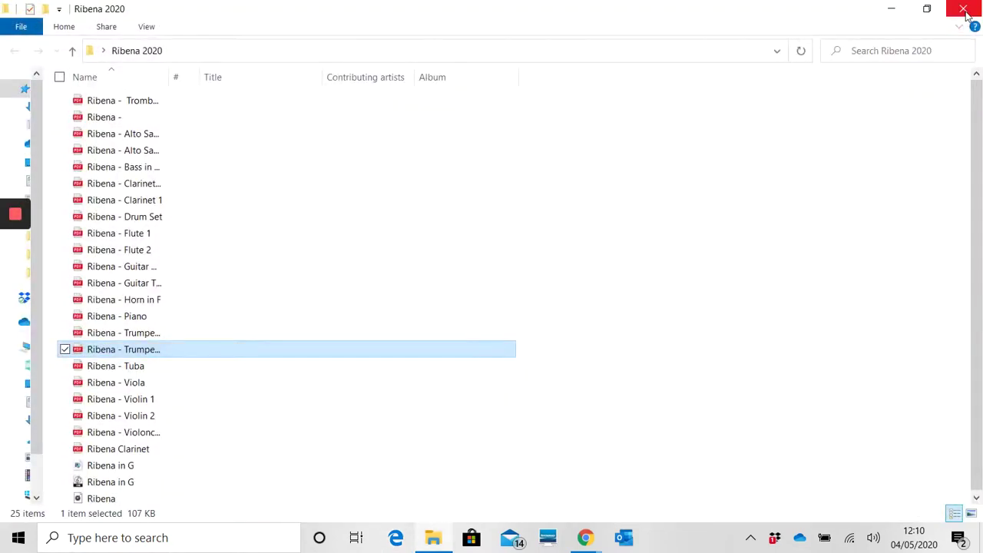
# Close File Explorer and maximise the Soundtrap Ribena Challenge project window
pyautogui.click(965, 10)
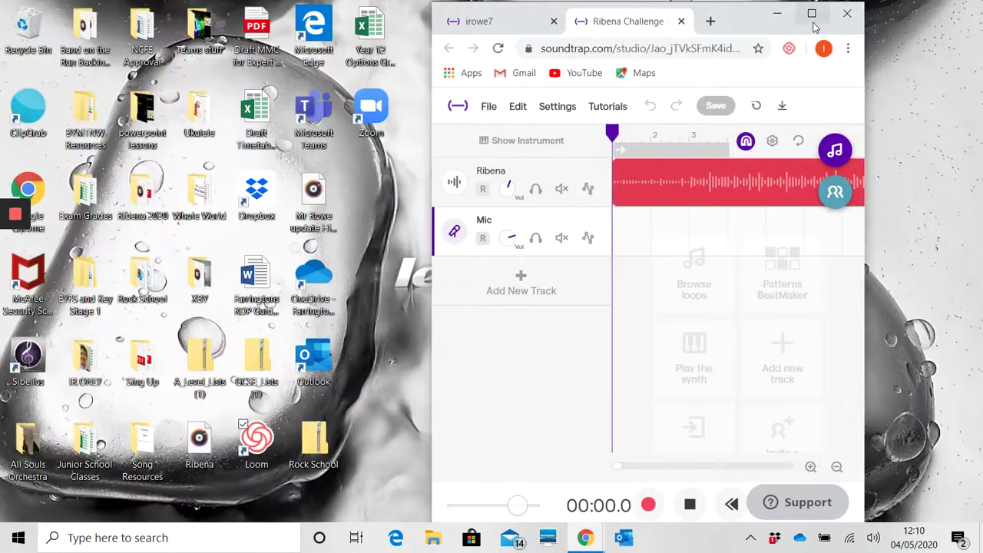
pyautogui.click(813, 15)
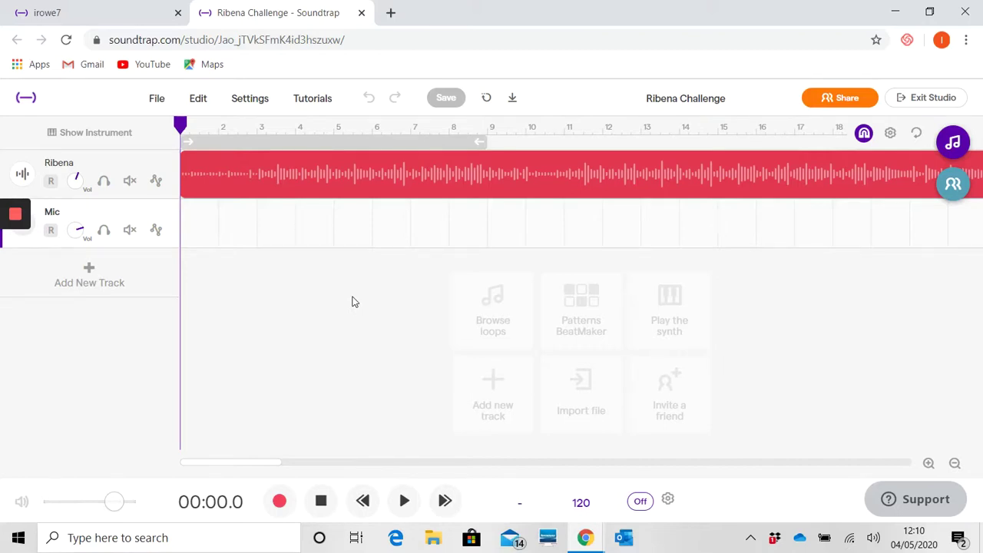
pyautogui.moveTo(300, 181)
pyautogui.click(403, 503)
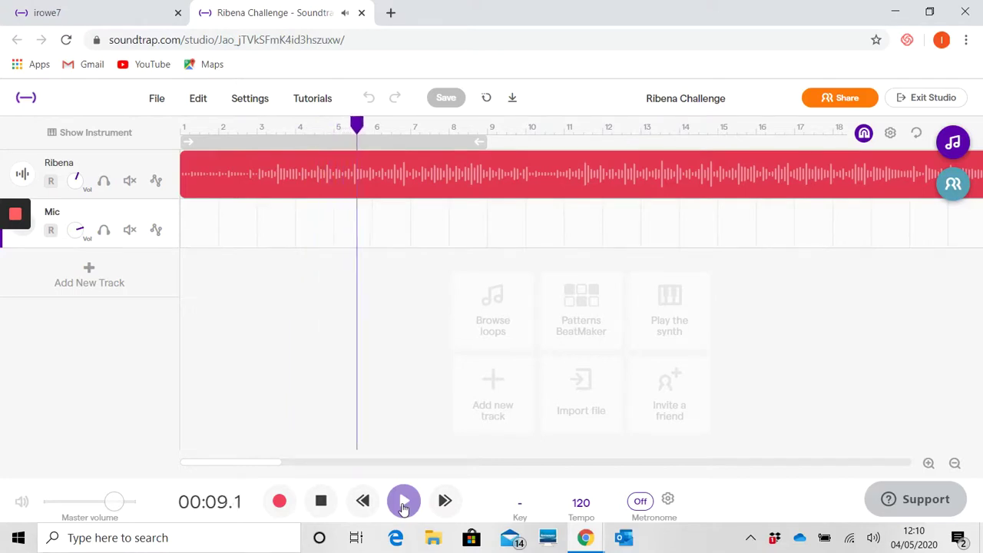
pyautogui.click(325, 508)
pyautogui.click(363, 503)
pyautogui.click(362, 503)
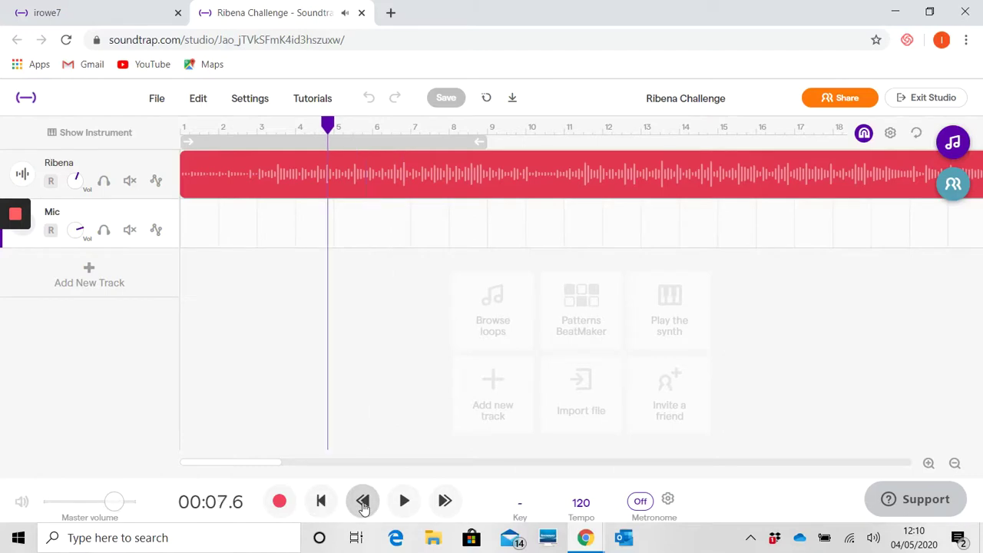
pyautogui.click(362, 503)
pyautogui.click(363, 503)
pyautogui.click(362, 503)
pyautogui.click(362, 503)
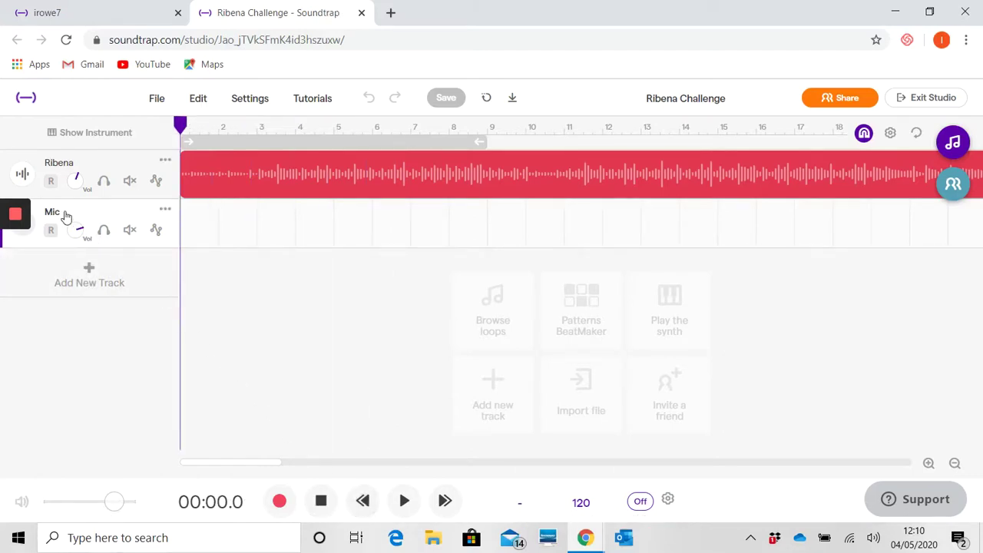
# Arm the Mic track, record about ten bars (00:19.8), then return to the start
pyautogui.click(53, 231)
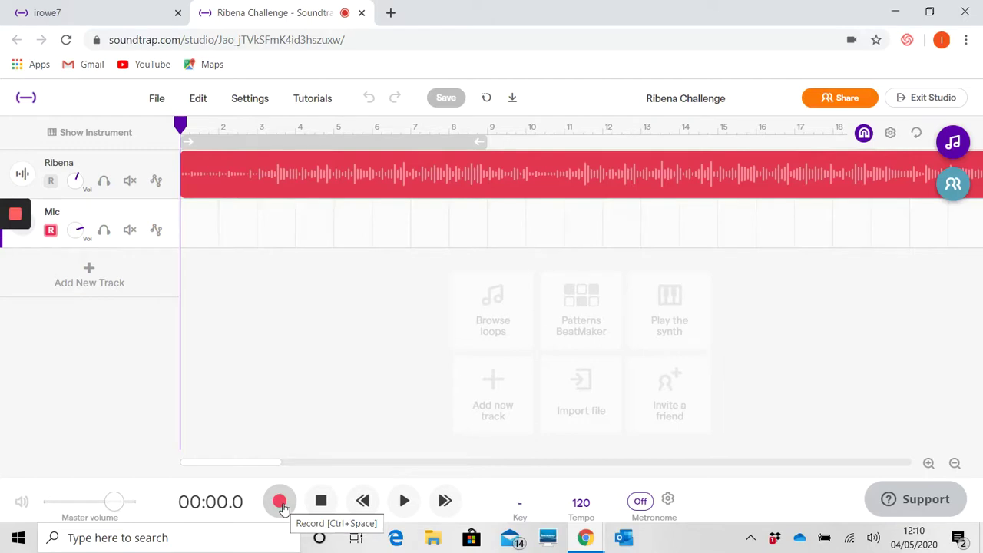
pyautogui.click(279, 502)
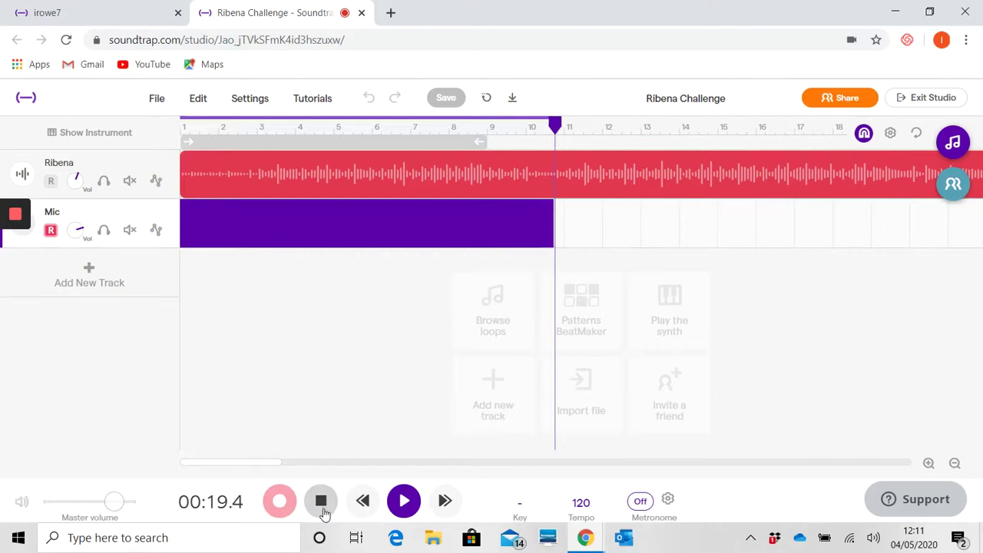
pyautogui.click(321, 500)
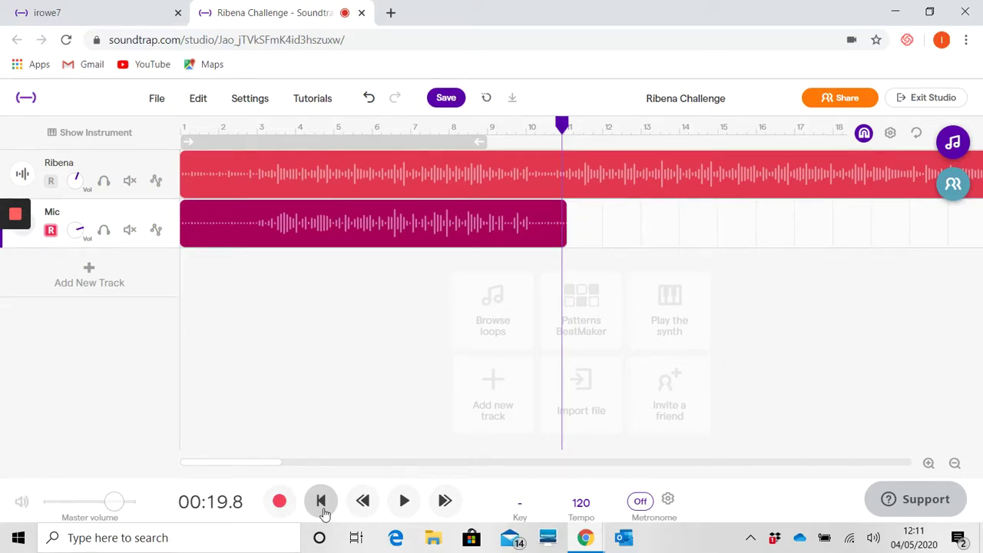
pyautogui.click(321, 507)
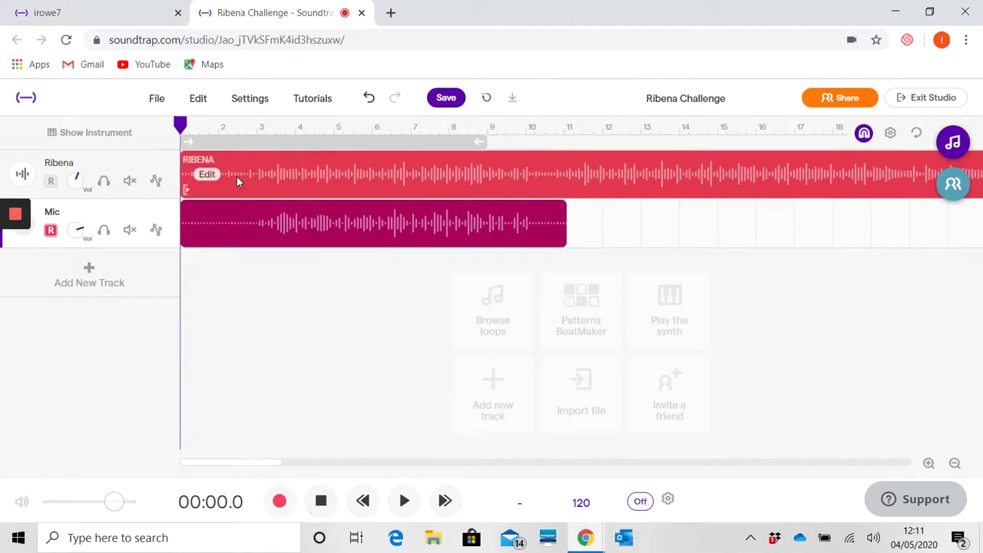
# Save as a copy with the teacher's name added before 'Ribena Challenge'
pyautogui.click(159, 100)
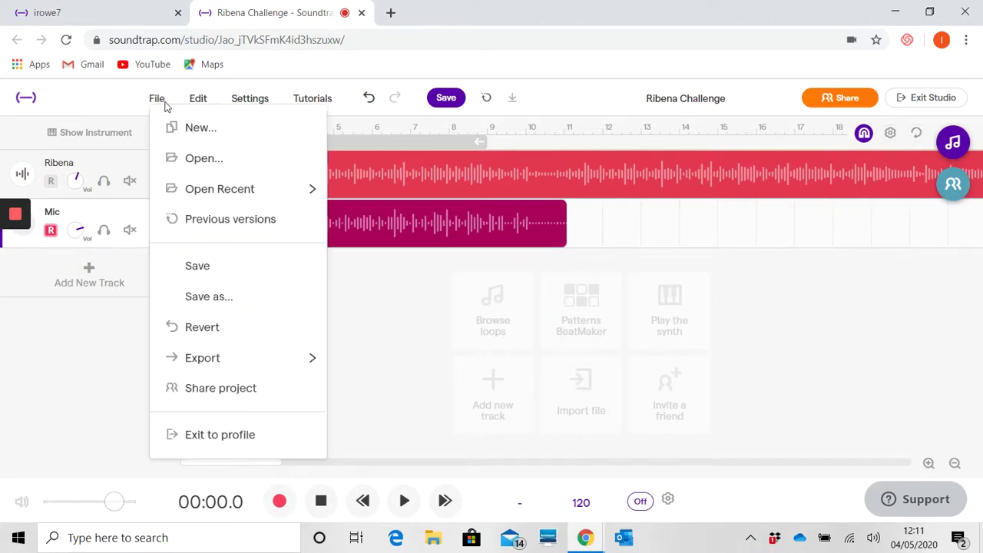
pyautogui.click(207, 309)
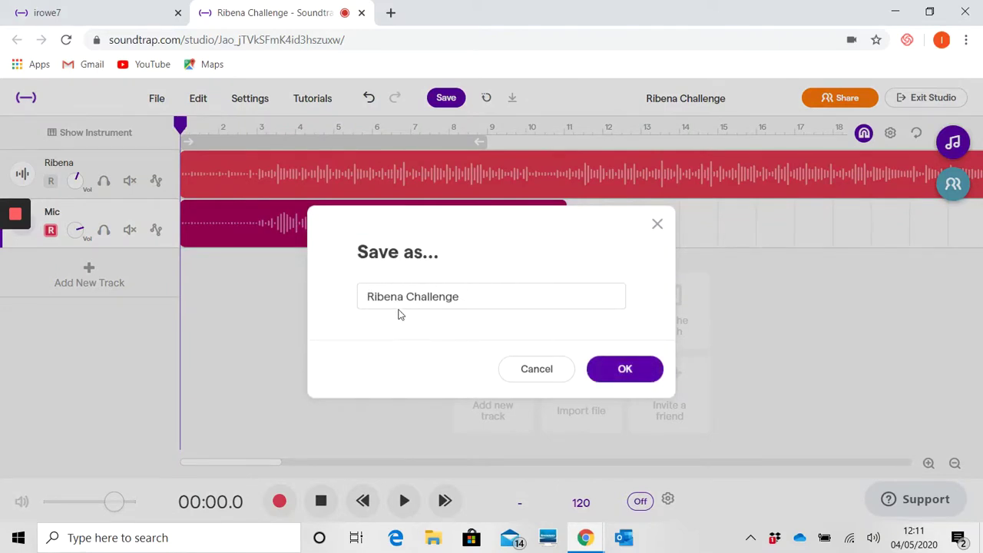
pyautogui.click(367, 296)
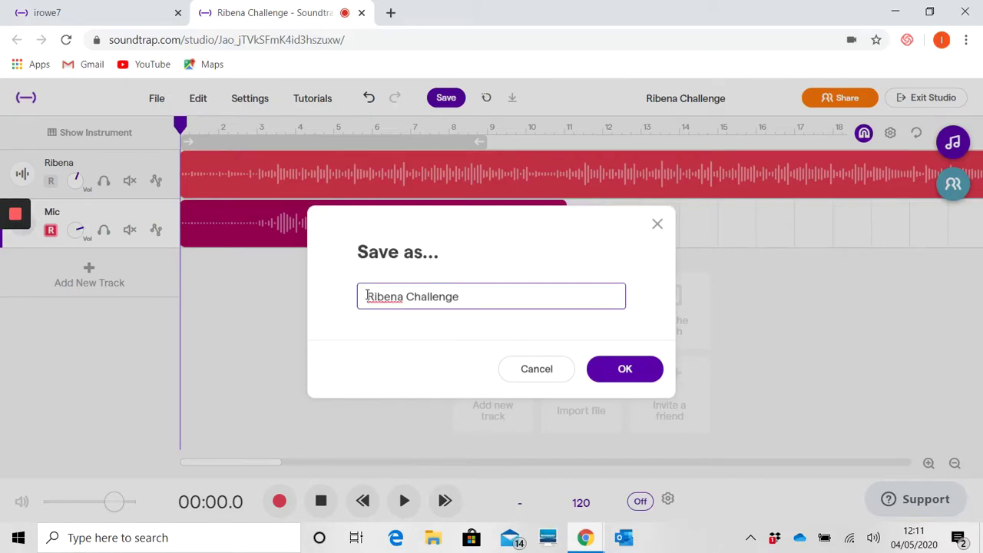
pyautogui.write('Mr Rowe')
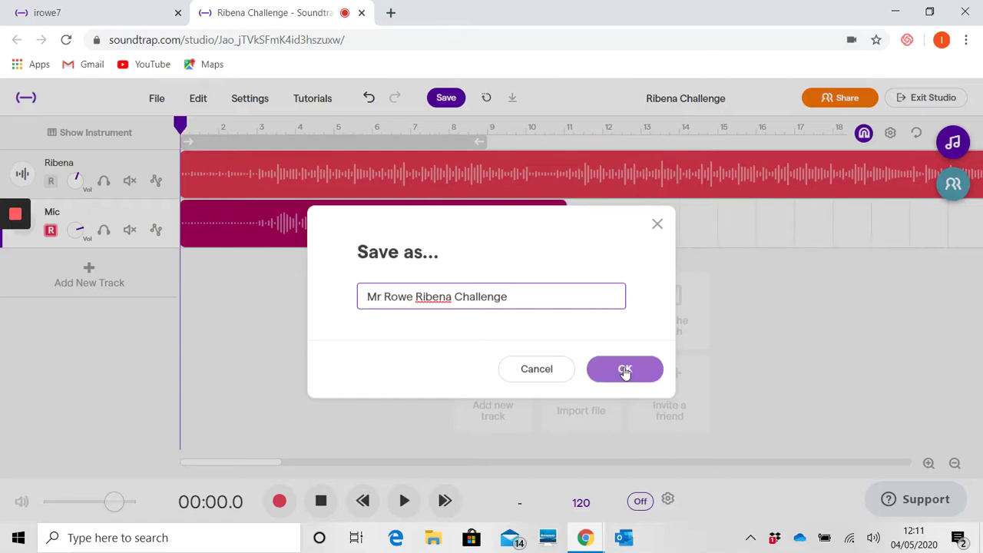
pyautogui.click(624, 371)
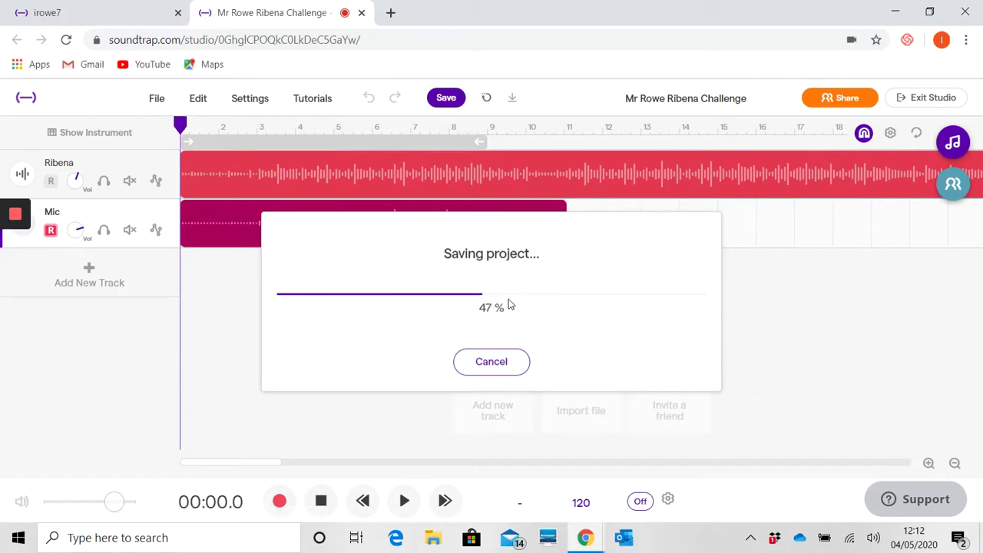
# Let the Saving project dialog keep running until the renamed copy finishes saving
pyautogui.click(508, 364)
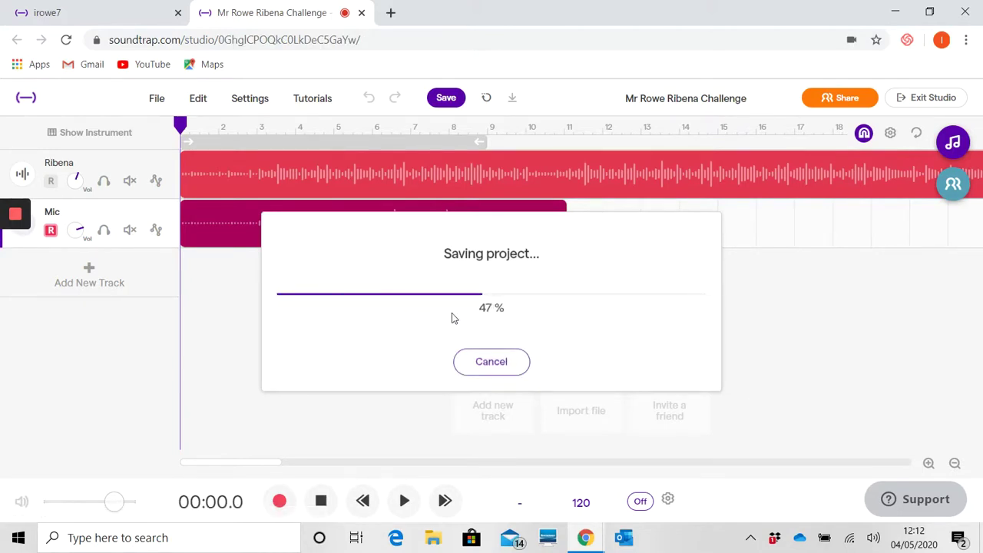